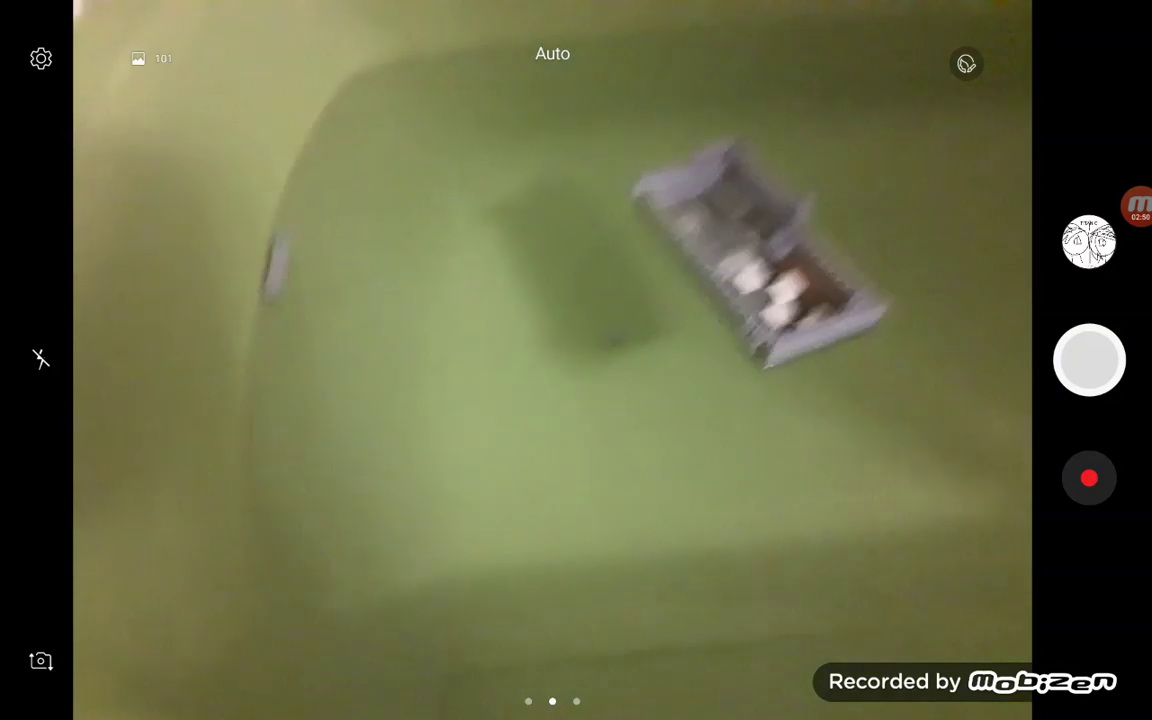
{"action": "left_click", "coordinate": [1137, 207]}
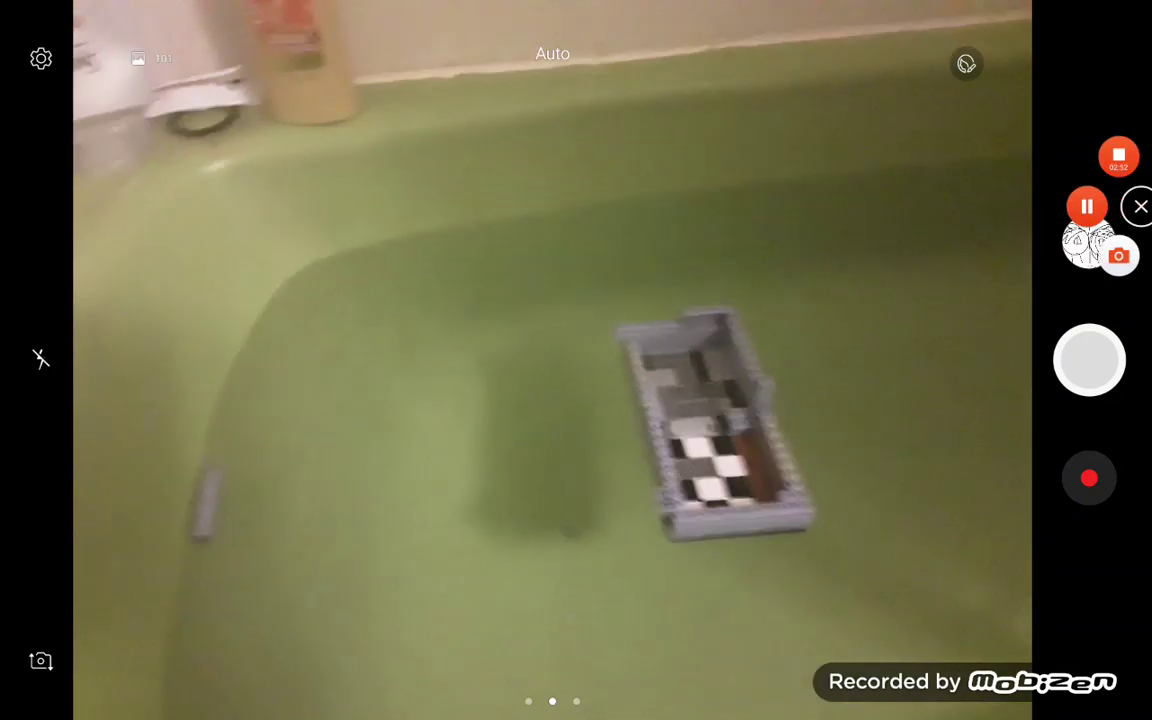